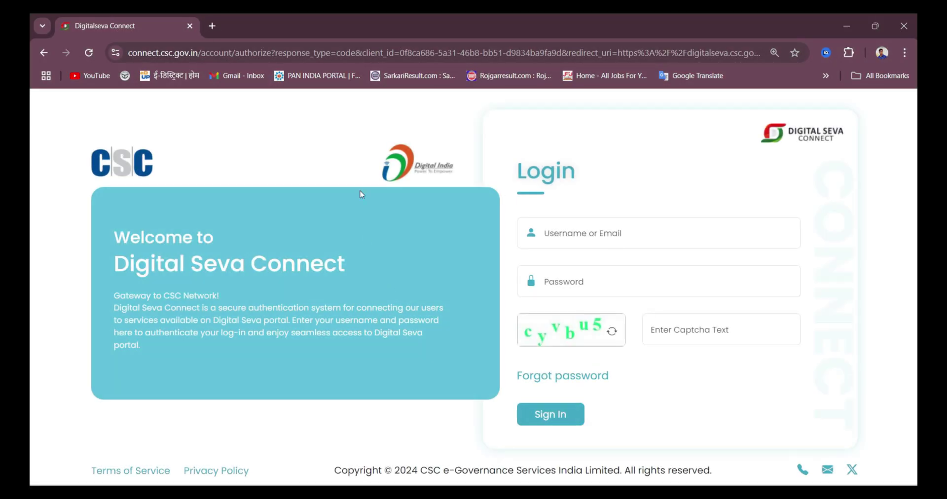
- Search the web for "csc login" in a new tab and return to the Digital Seva Connect login page
click(212, 25)
click(217, 51)
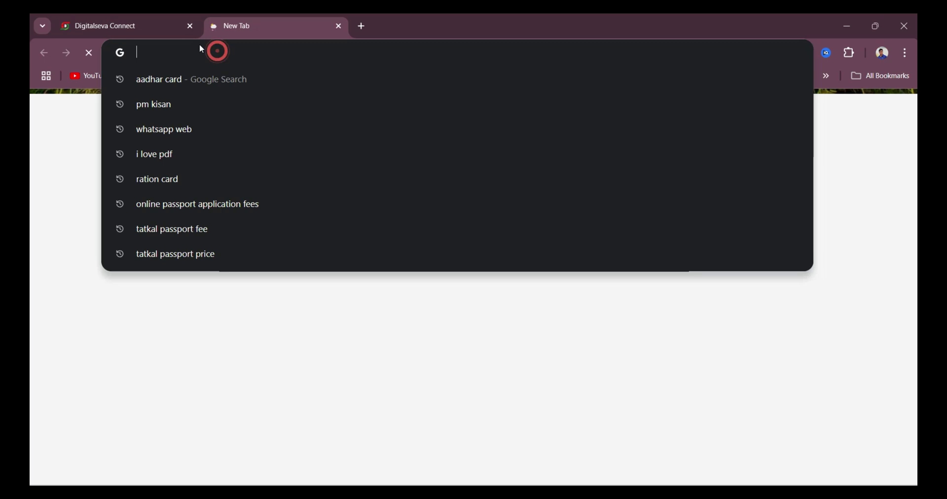
text(SCS)
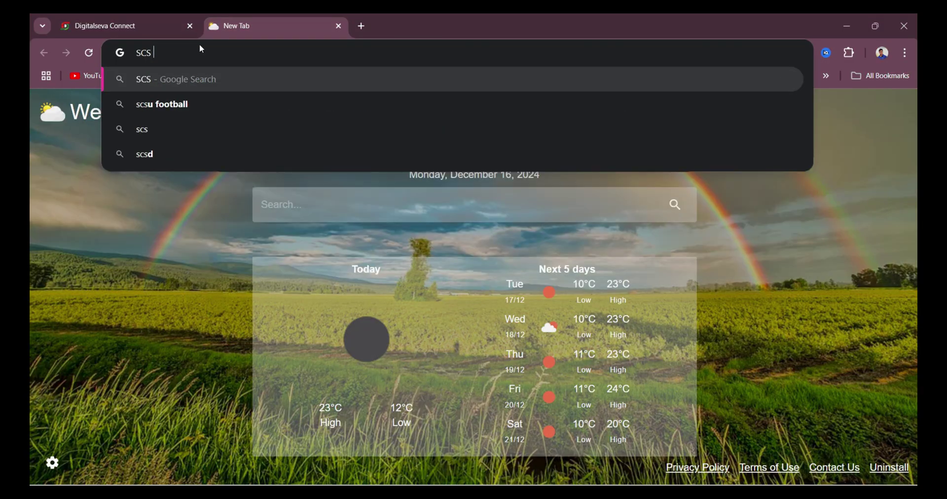
key(Escape)
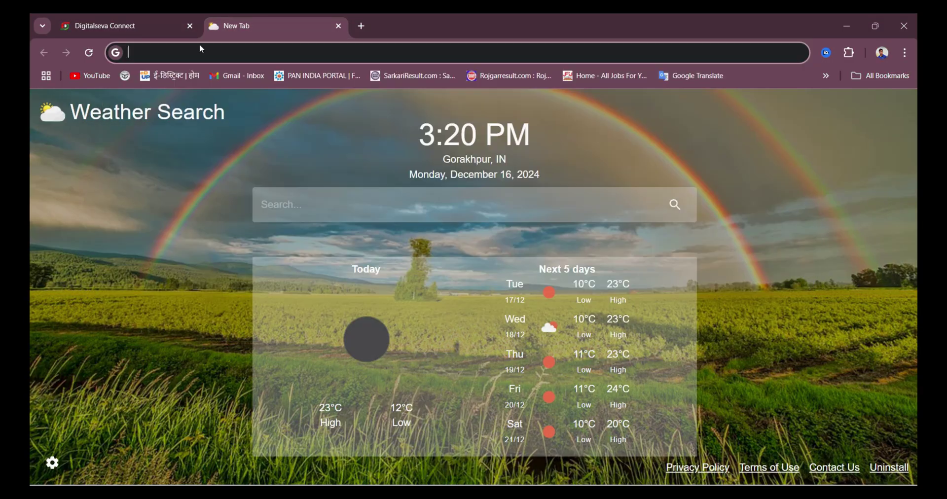
text(CSC)
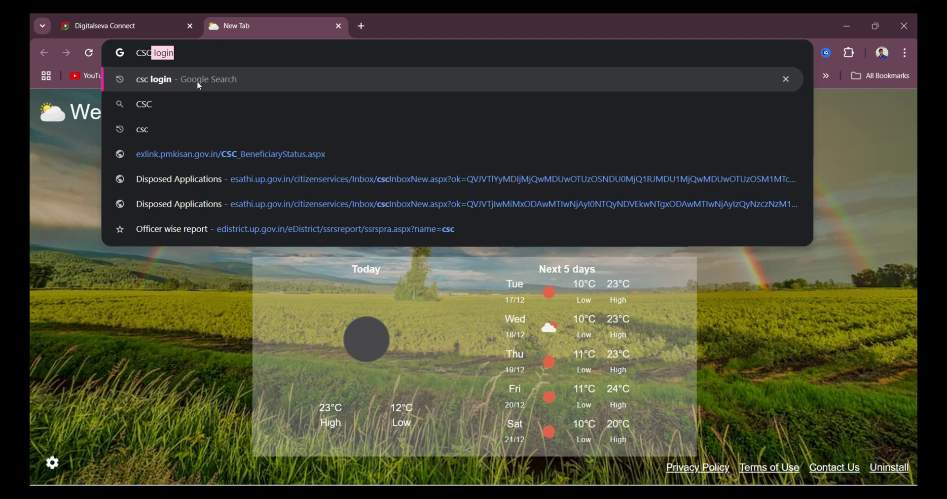
click(198, 82)
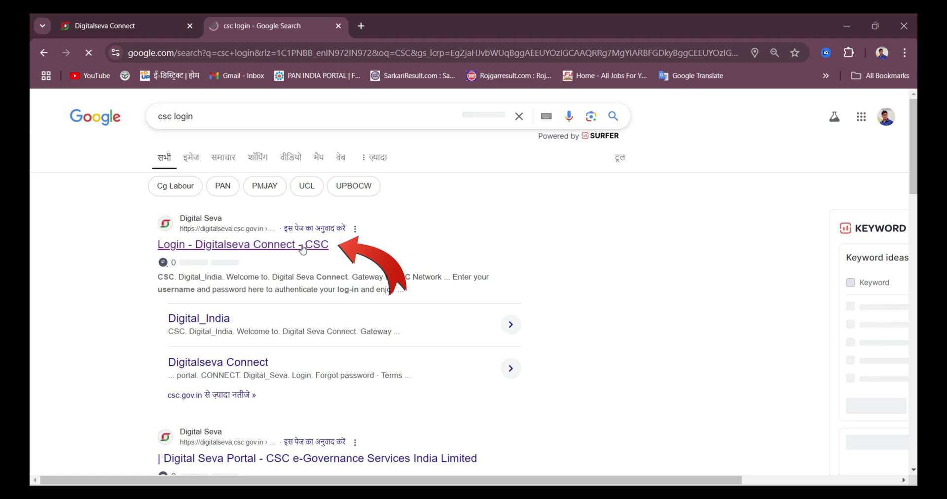
click(99, 34)
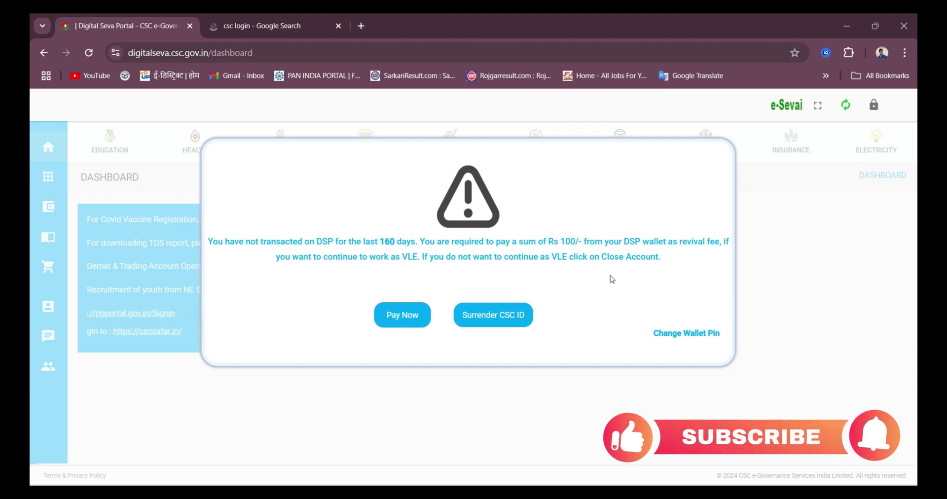
- Start the Rs 100 revival fee payment from the wallet and try to validate it with the account password
click(390, 325)
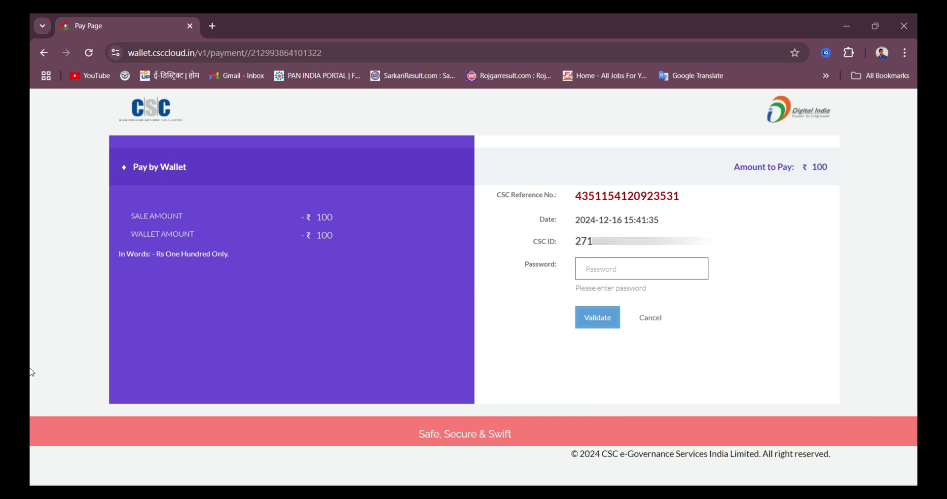
text(***)
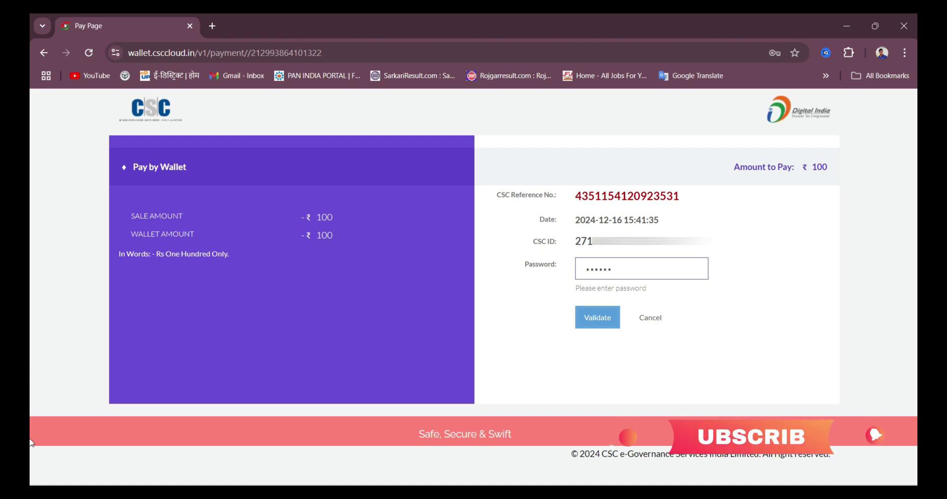
key(BackSpace)
key(BackSpace)
key(BackSpace)
key(BackSpace)
key(BackSpace)
key(BackSpace)
text(*)
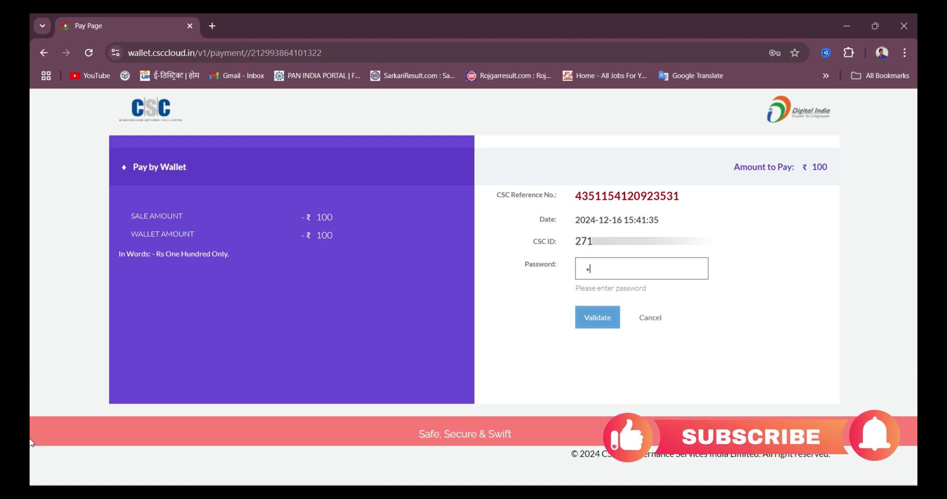
text(**********)
key(BackSpace)
key(BackSpace)
key(BackSpace)
key(BackSpace)
key(BackSpace)
key(BackSpace)
key(BackSpace)
key(BackSpace)
key(BackSpace)
key(BackSpace)
key(BackSpace)
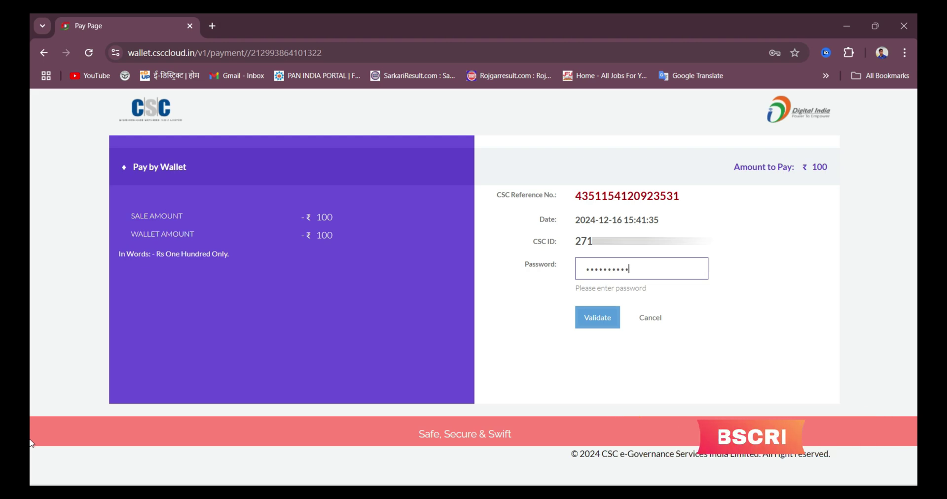
text(*****)
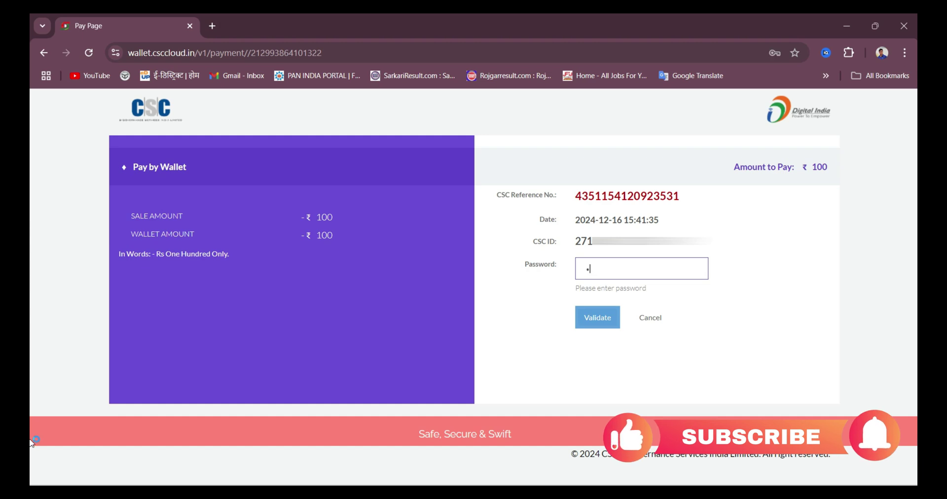
text(******)
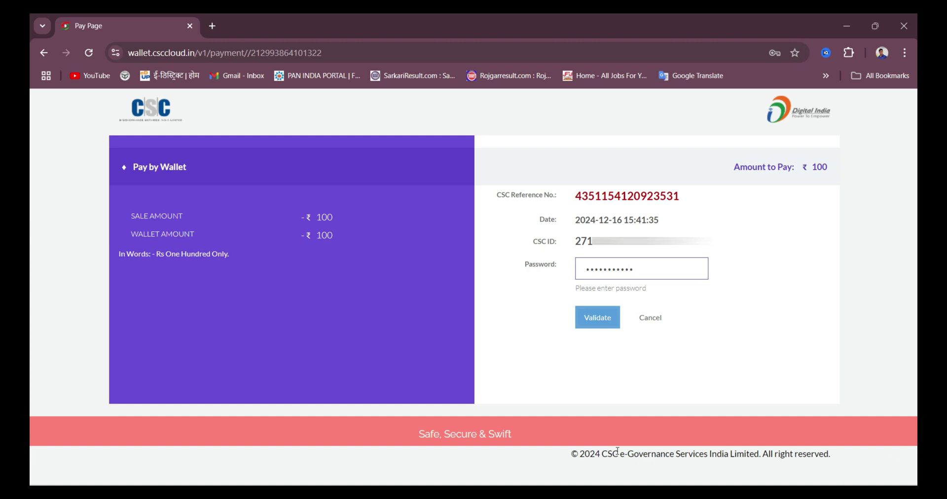
click(596, 327)
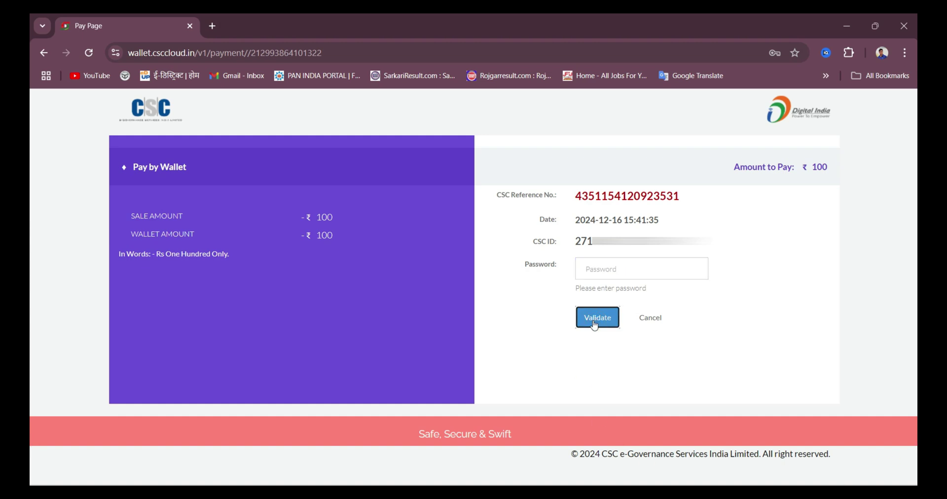
- Paste the account password to validate the payment, and enter the wallet PIN to try to pay ₹100
click(607, 270)
key(ctrl+v)
key(Return)
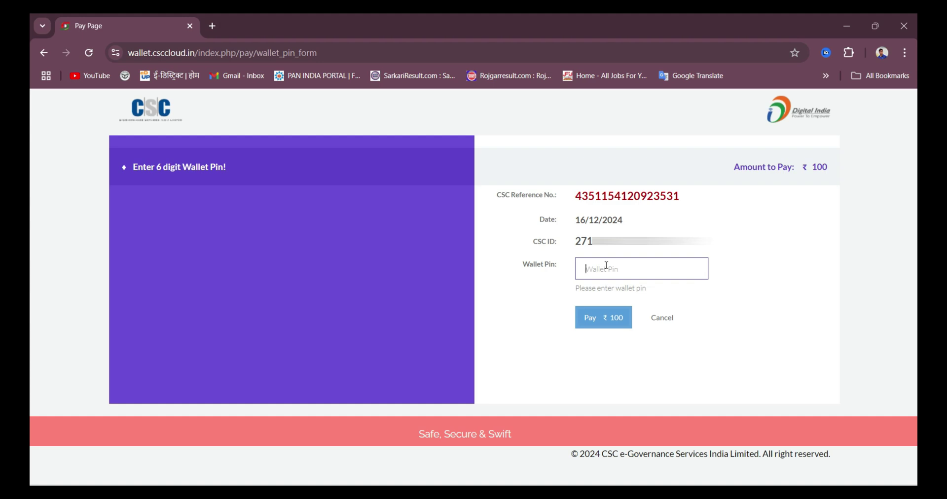
text(**)
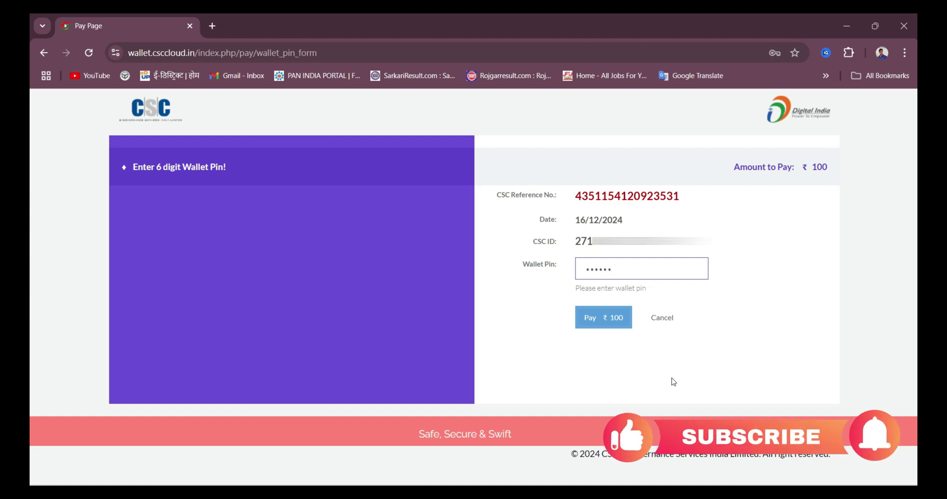
click(604, 321)
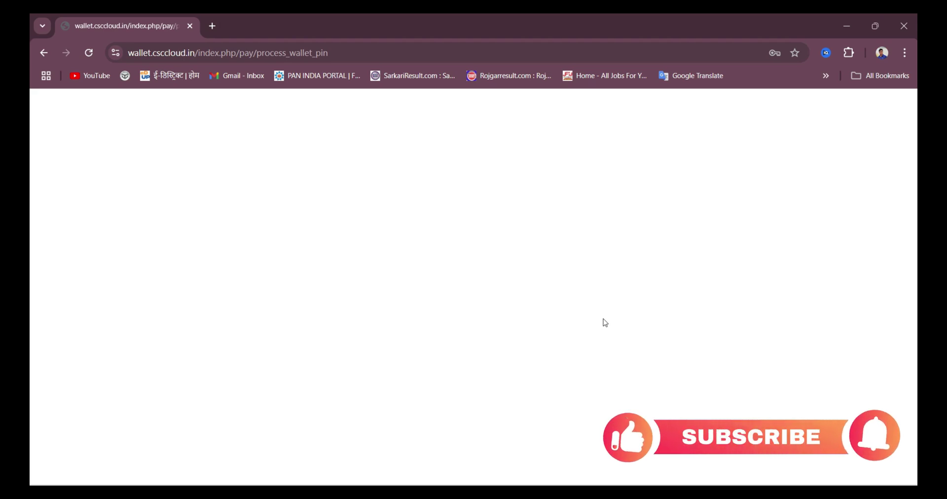
- Reload the wallet payment page twice, confirming the form resubmission each time
click(93, 52)
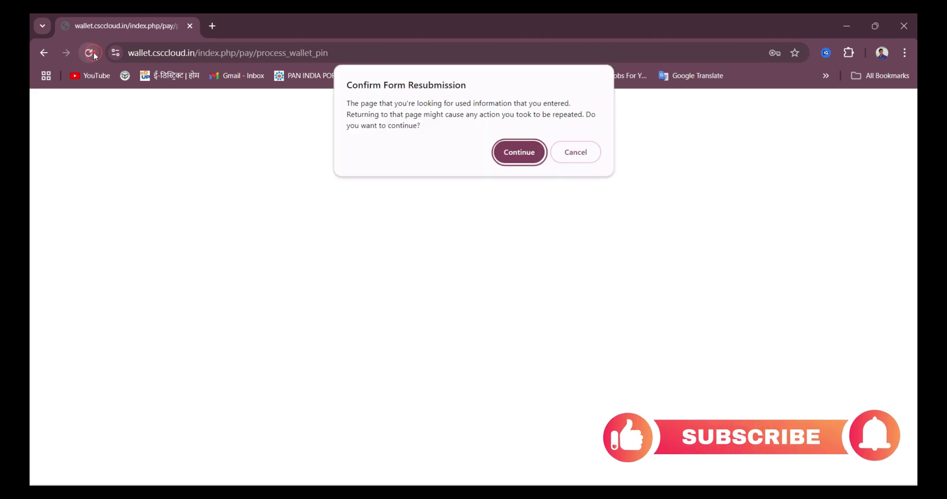
click(512, 156)
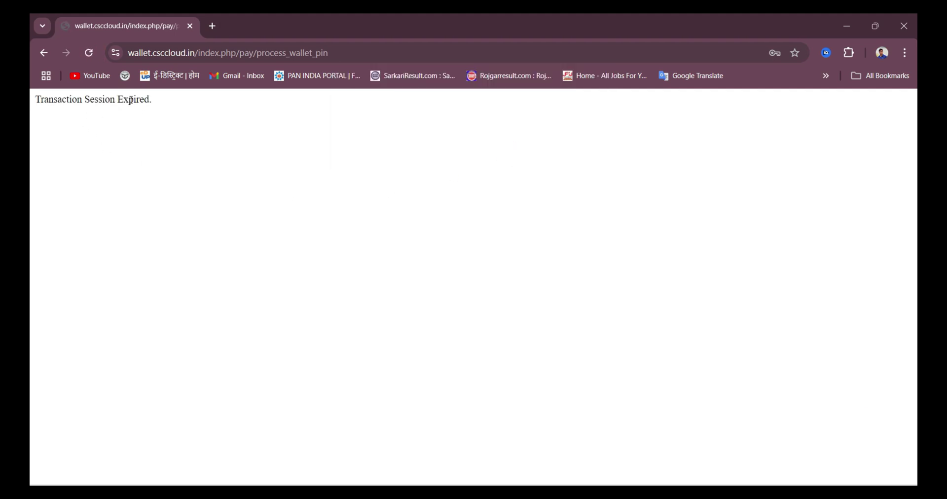
click(89, 52)
click(521, 157)
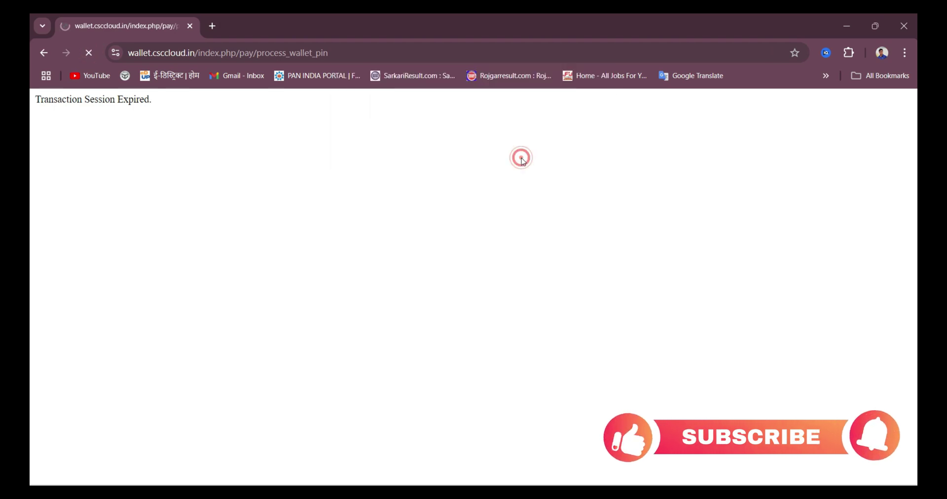
- Search for "csc login" in a new tab and close the tab with the expired wallet transaction
click(218, 27)
click(146, 52)
click(162, 83)
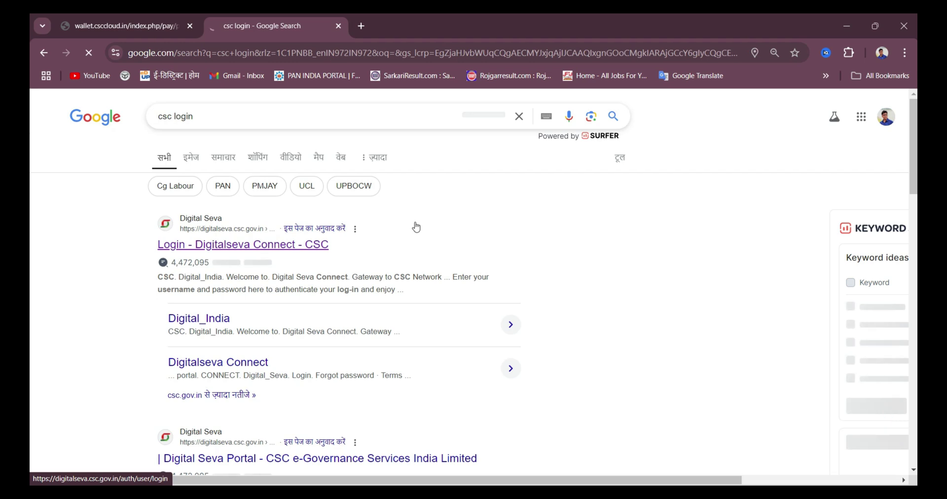
click(156, 31)
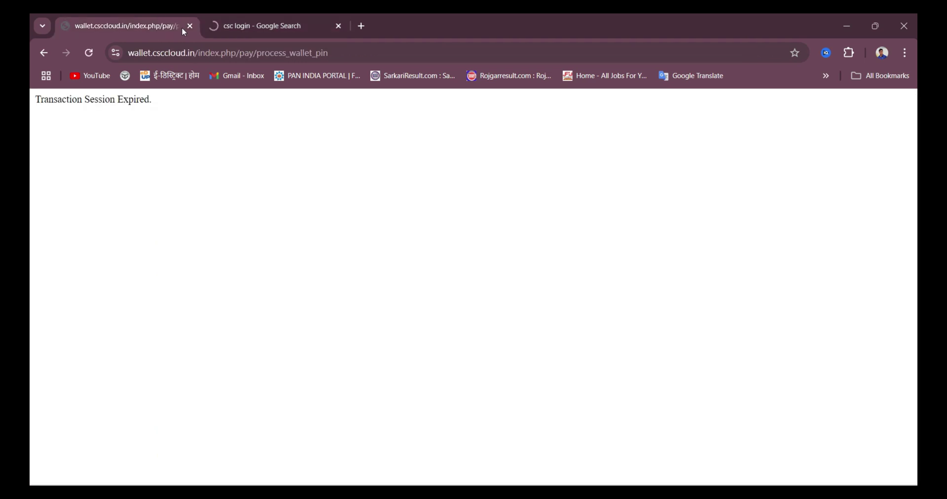
key(ctrl+w)
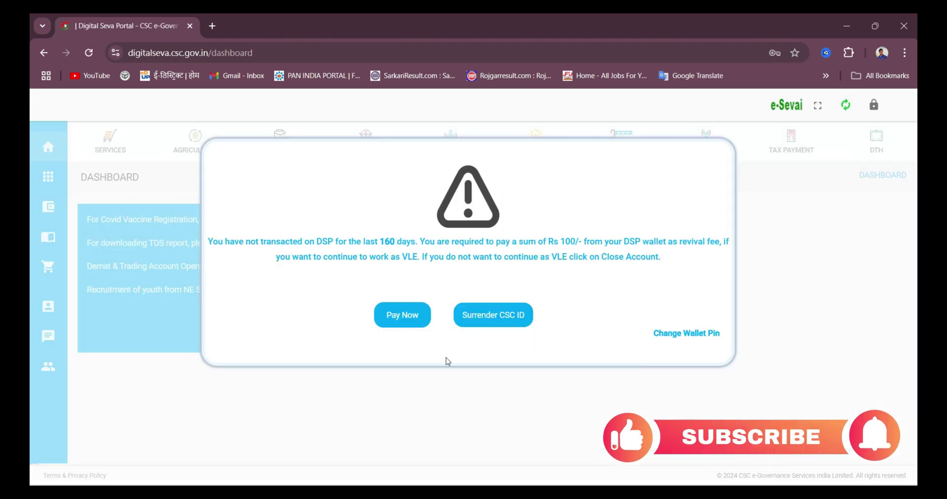
- Try to restart the Rs 100 revival fee payment, reloading the blank payment page and confirming the form resubmission
click(398, 320)
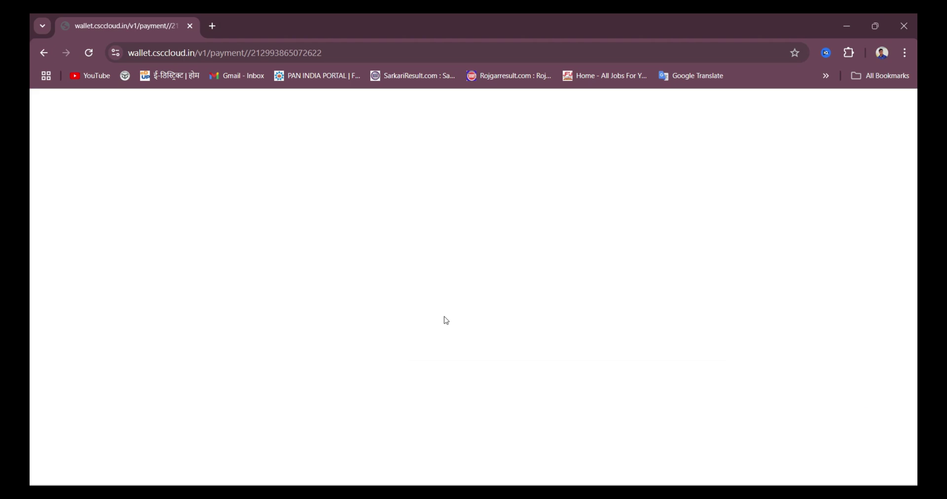
click(93, 60)
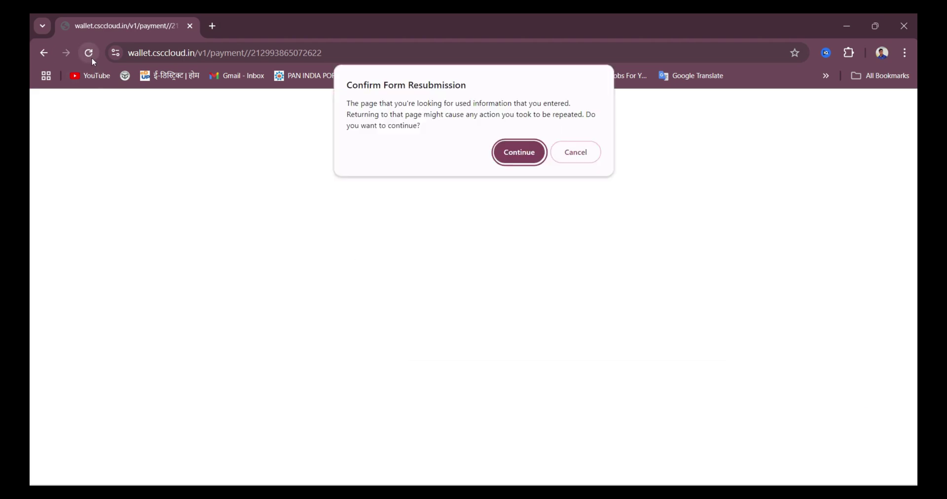
click(516, 154)
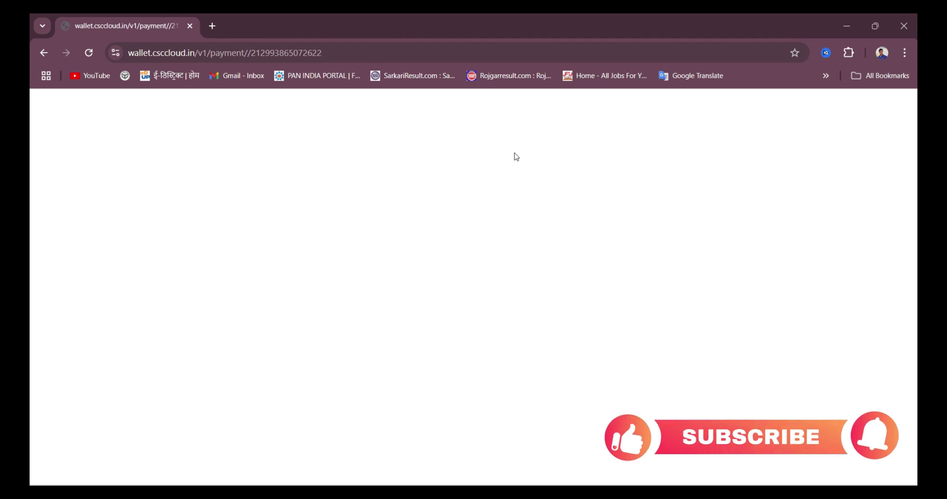
click(89, 56)
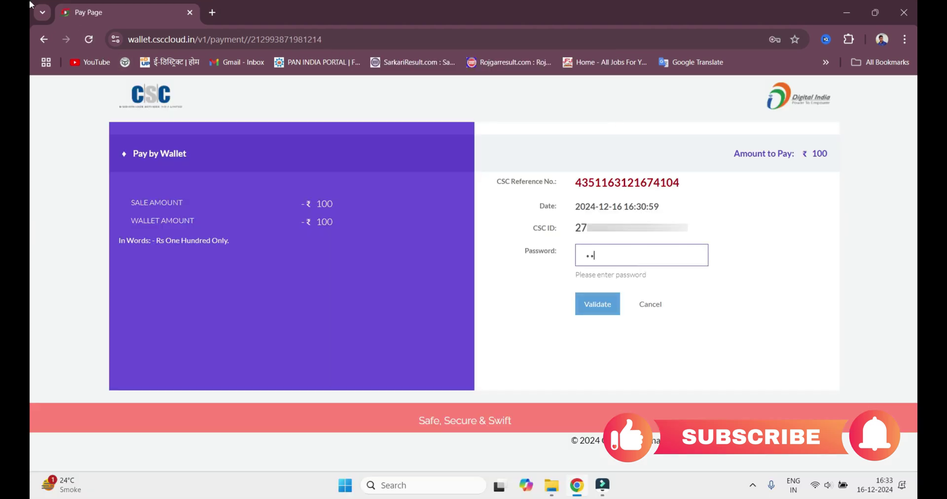
- Enter the account password and wallet PIN to pay the ₹100 revival fee, and close the ITR filing advertisement
key(BackSpace)
key(BackSpace)
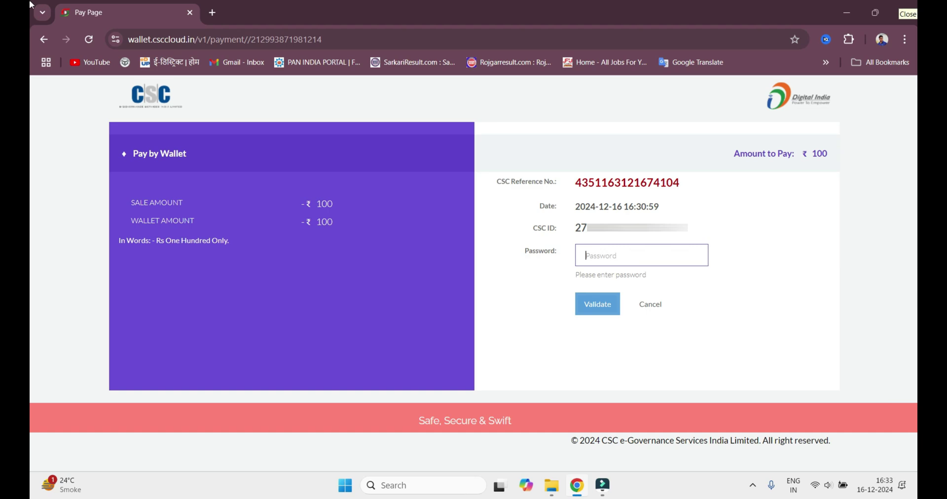
click(598, 298)
click(602, 257)
text(•)
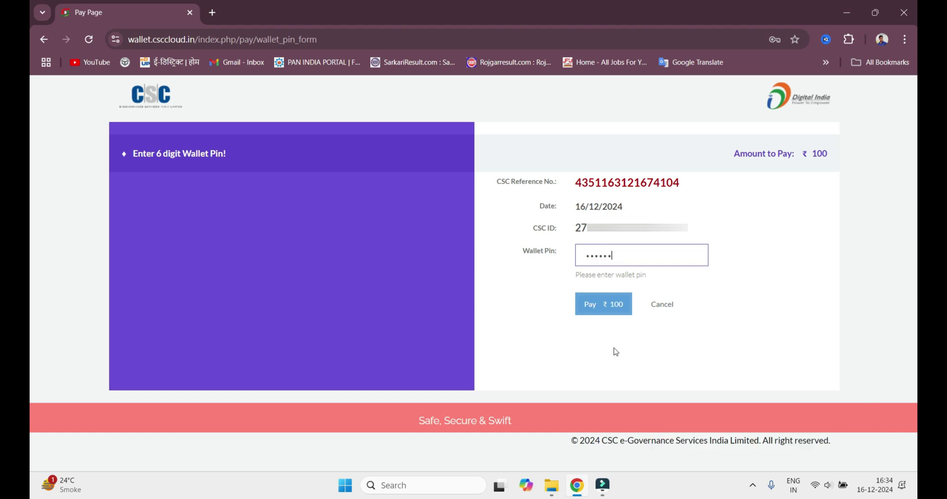
click(594, 309)
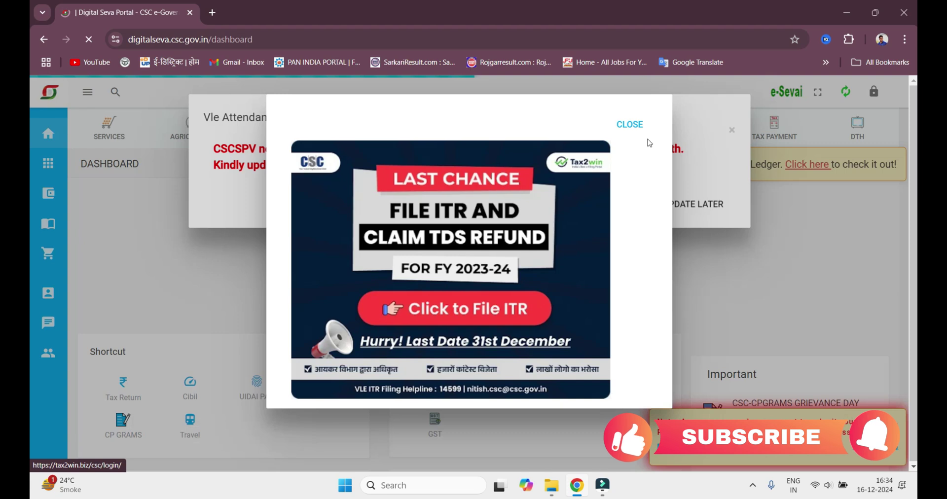
click(630, 124)
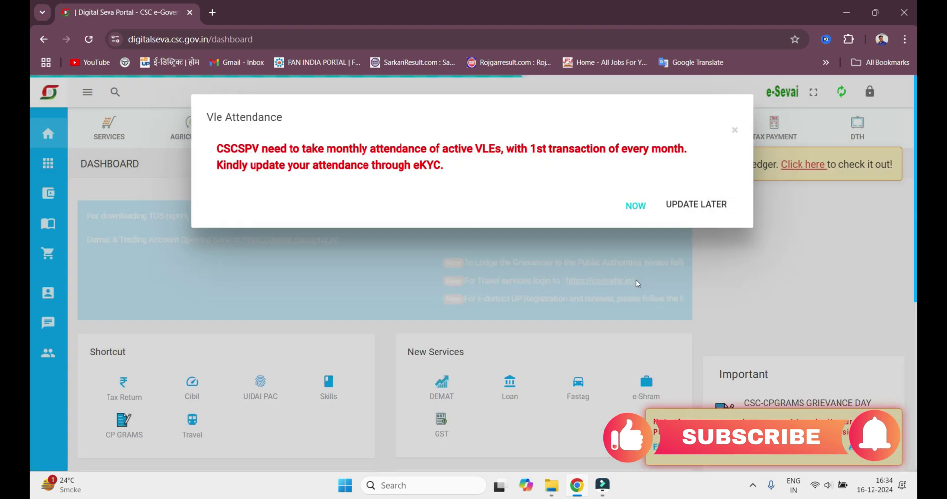